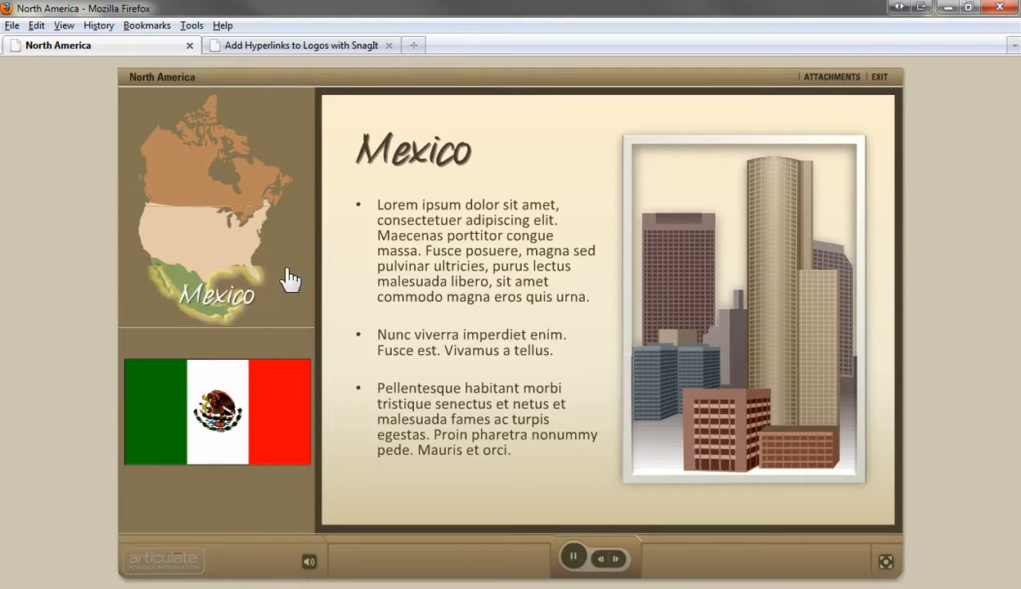
# - View the United States and Canada slides through the North America map, and look over the Add Hyperlinks to Logos with SnagIt presentation
pyautogui.click(247, 247)
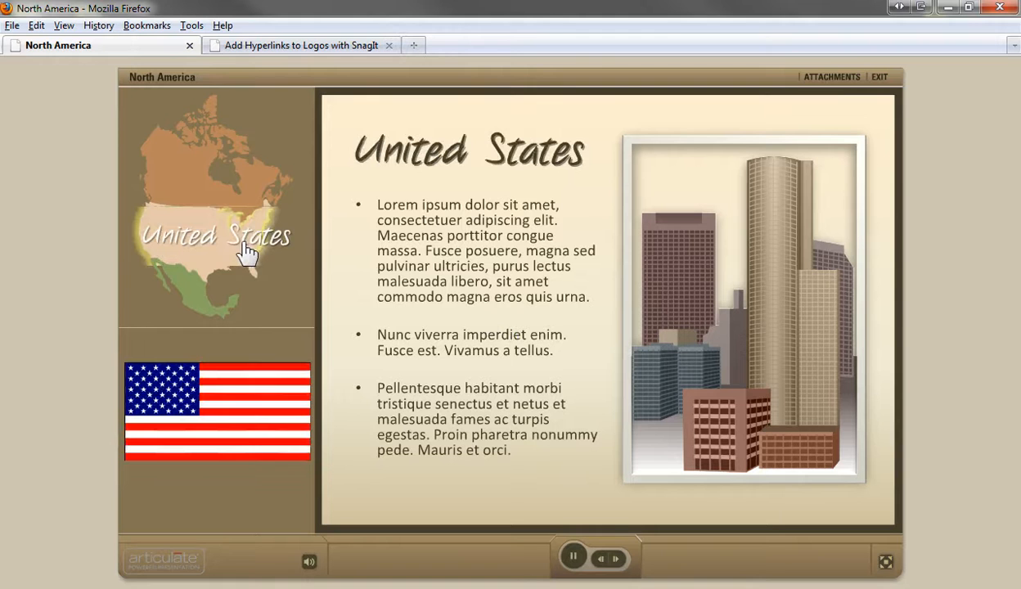
pyautogui.click(230, 181)
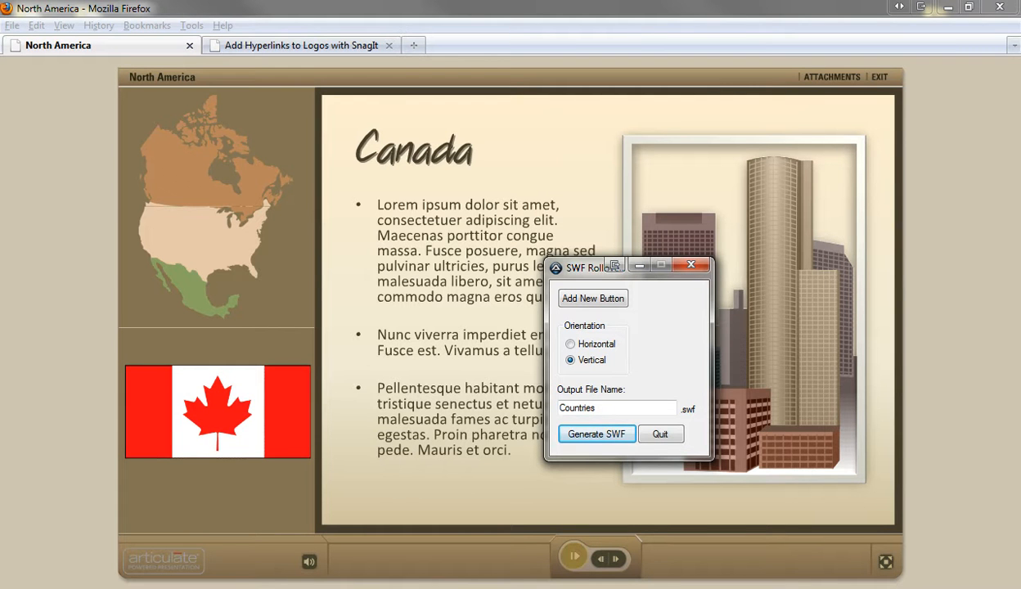
pyautogui.click(691, 267)
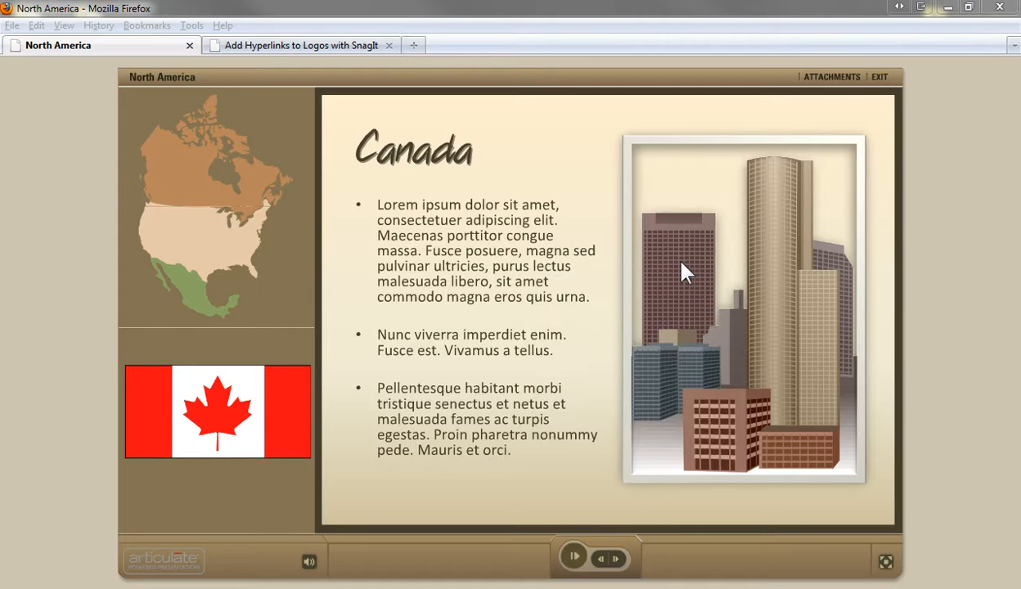
pyautogui.click(307, 47)
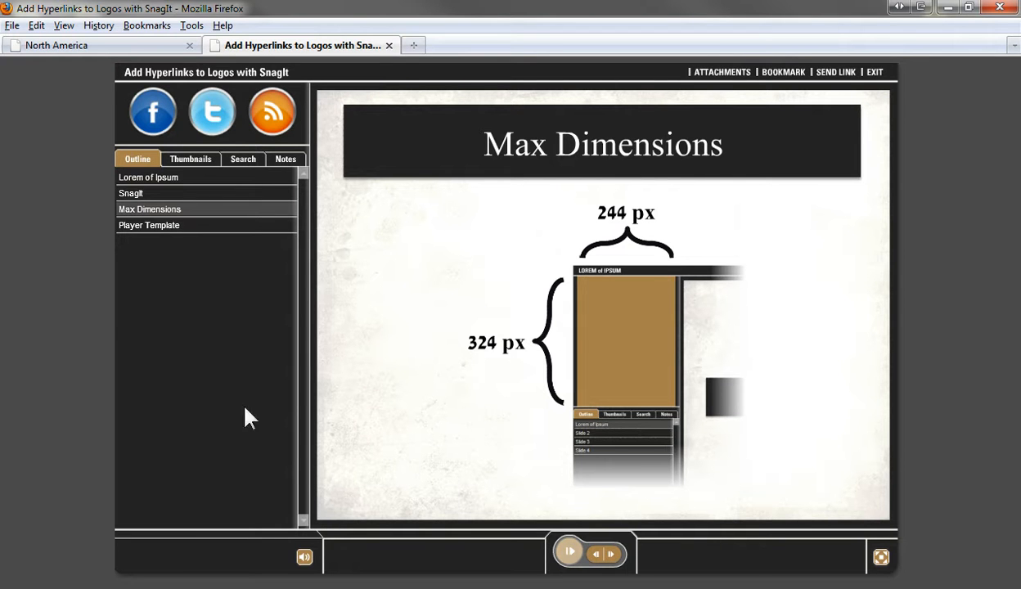
pyautogui.click(105, 46)
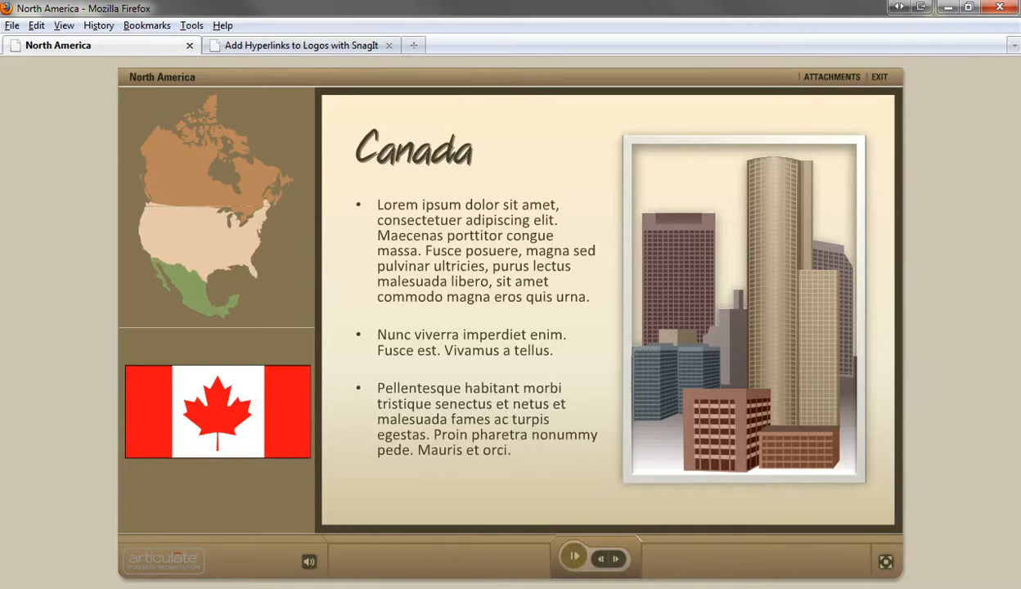
# - Switch to the _Flash Buttons folder and run FreeRollerV2.exe, accepting the security warning
pyautogui.hotkey('alt', 'Tab')
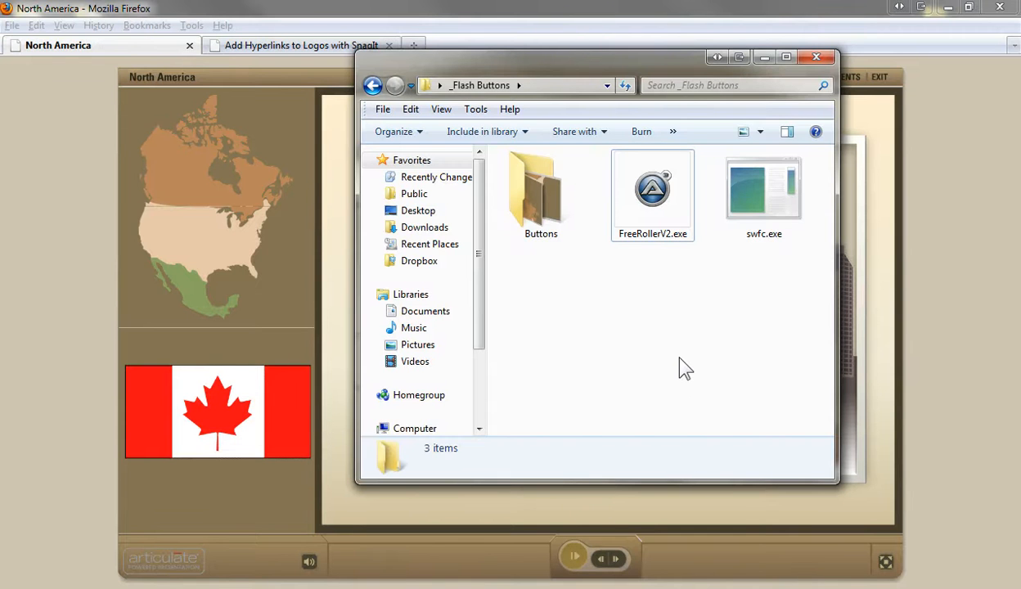
pyautogui.click(647, 222)
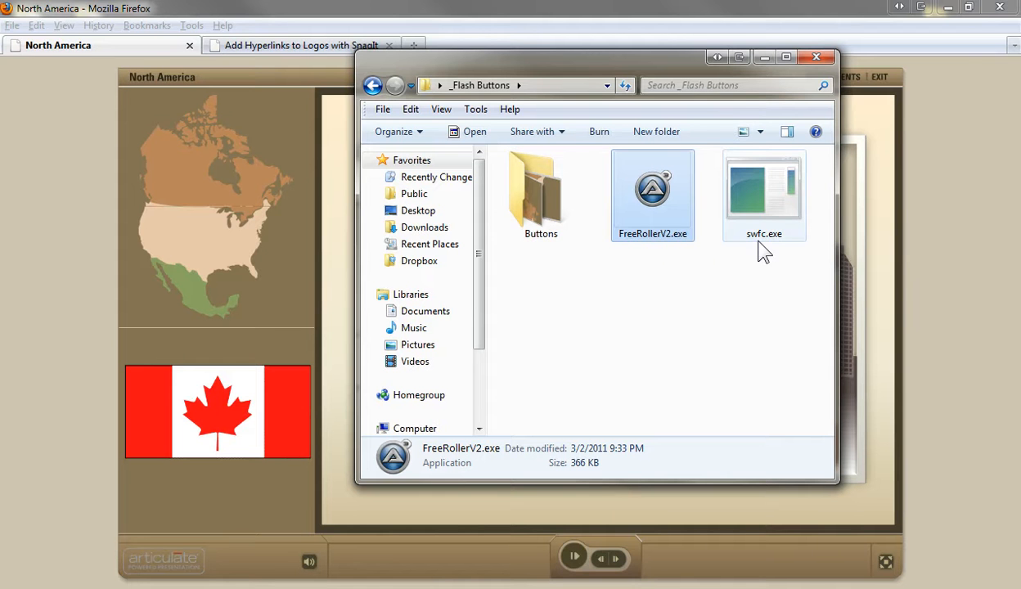
pyautogui.moveTo(761, 253)
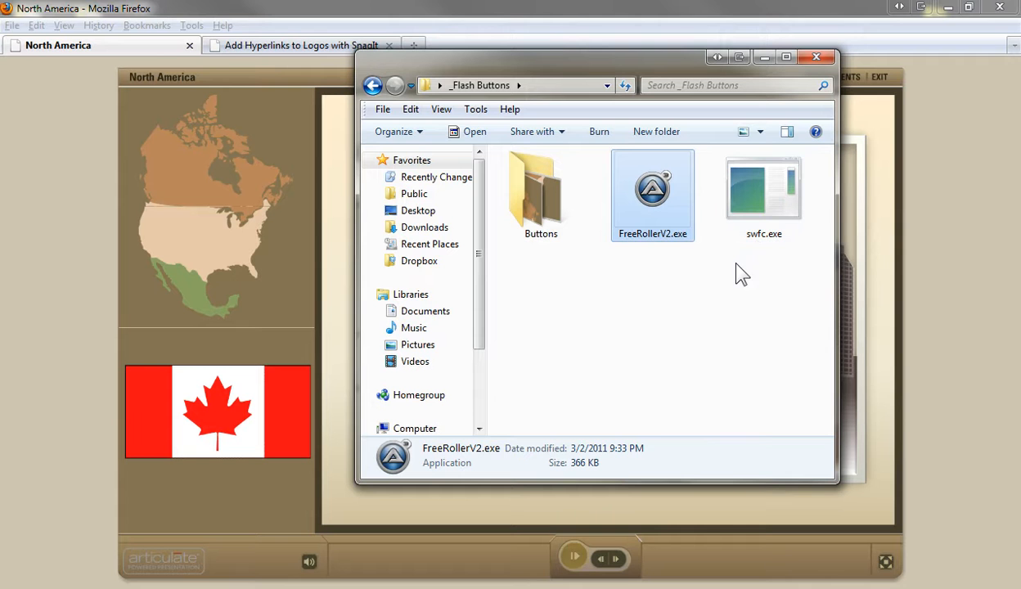
pyautogui.click(661, 305)
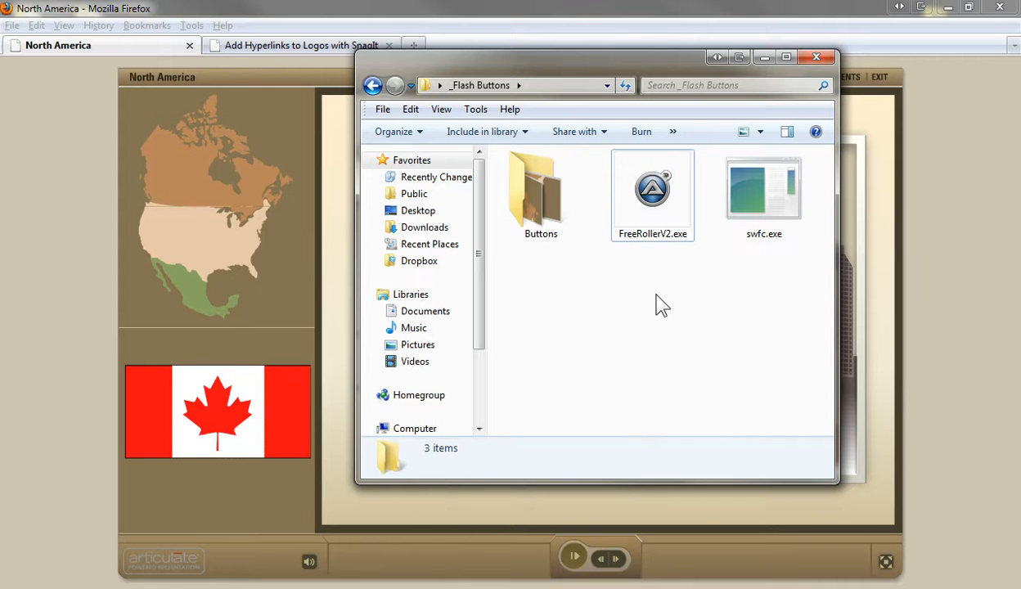
pyautogui.doubleClick(654, 222)
pyautogui.click(564, 317)
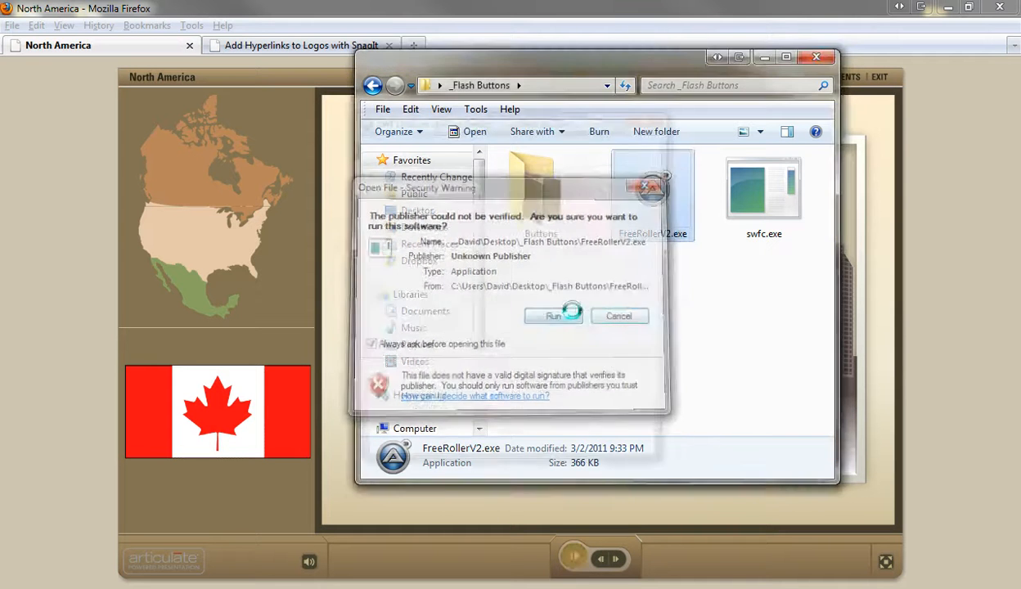
pyautogui.moveTo(472, 211); pyautogui.dragTo(579, 275)
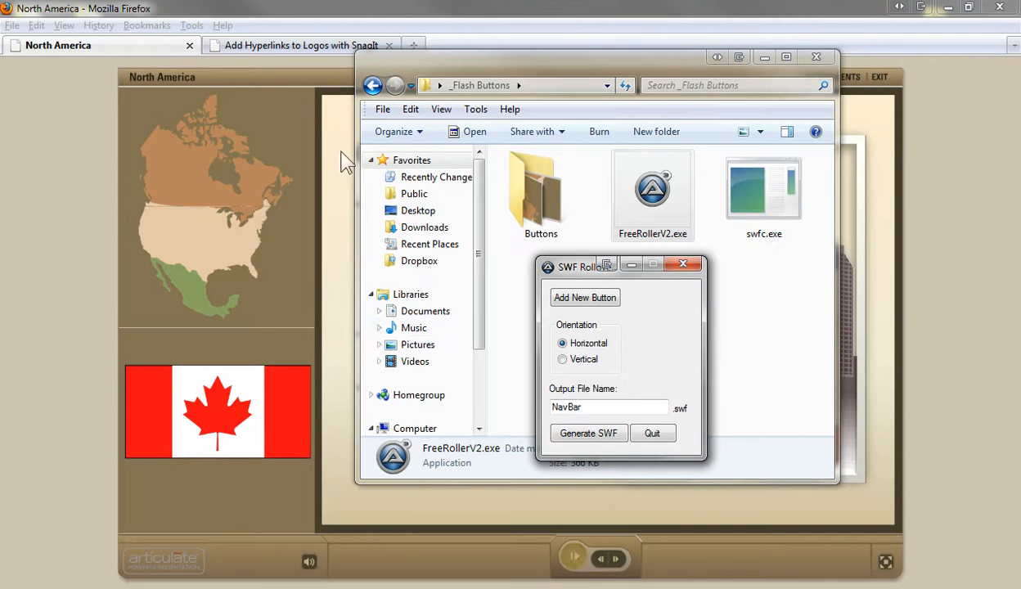
# - Set the navigation bar's orientation to Vertical and its output file name to Countries
pyautogui.click(563, 361)
pyautogui.moveTo(601, 407); pyautogui.dragTo(554, 404)
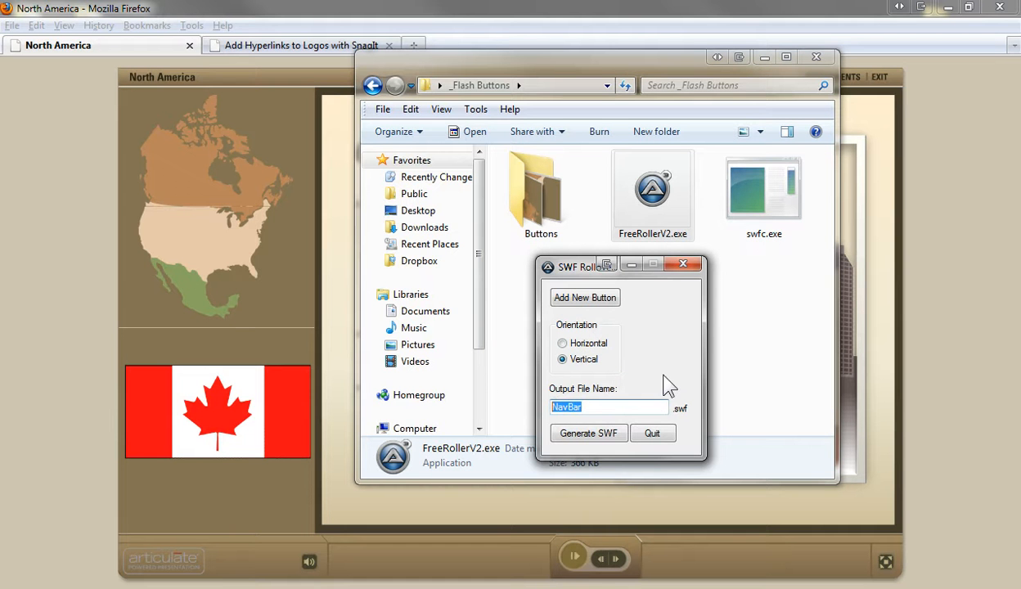
pyautogui.write('Coun')
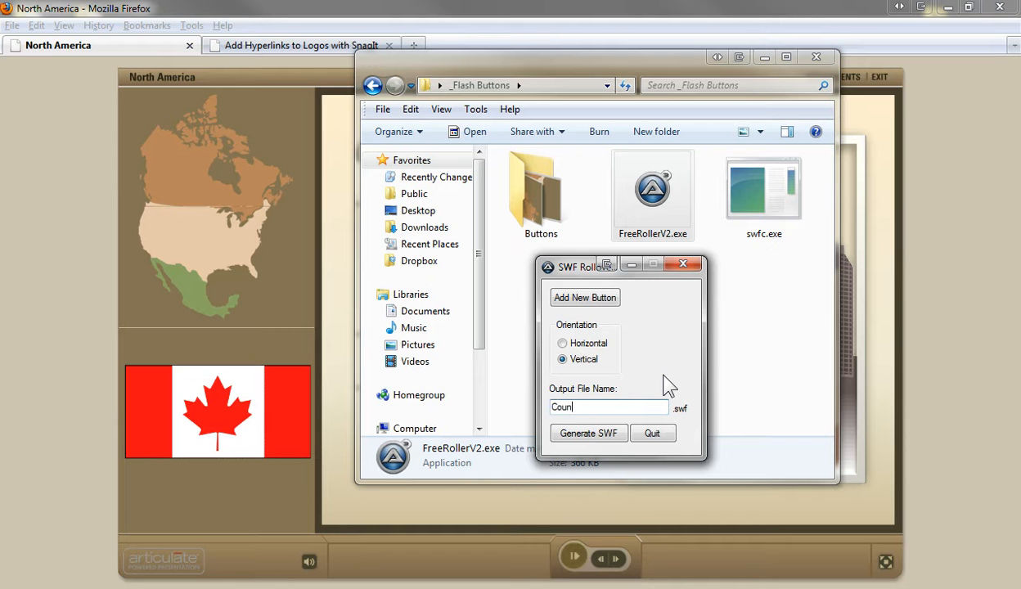
pyautogui.write('tries')
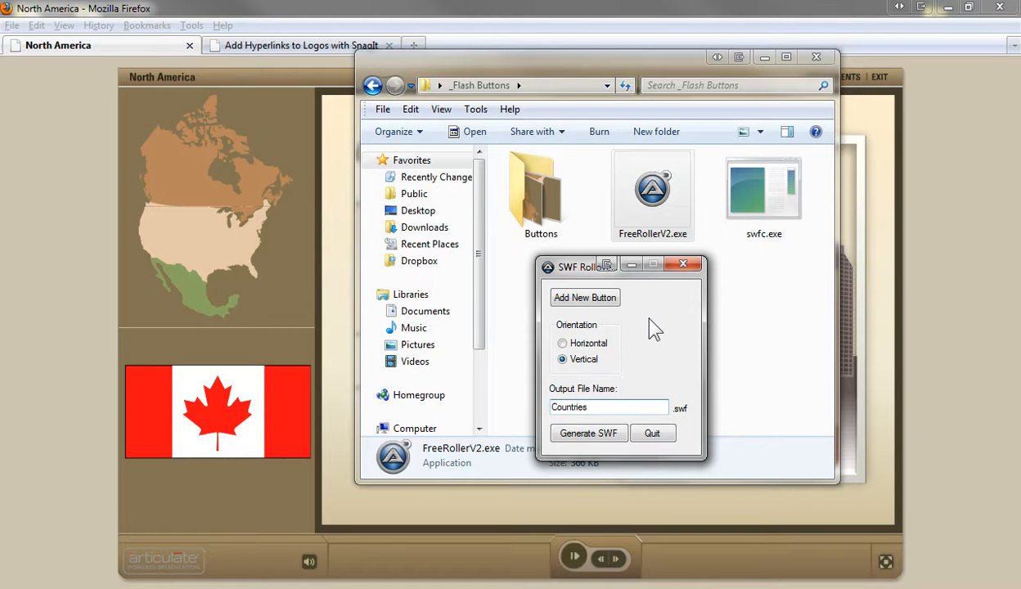
# - Add a new button using 1UP.png, 1HOVER.png and 1DOWN.png from the Buttons folder for its Up, Hover and Down states
pyautogui.click(577, 301)
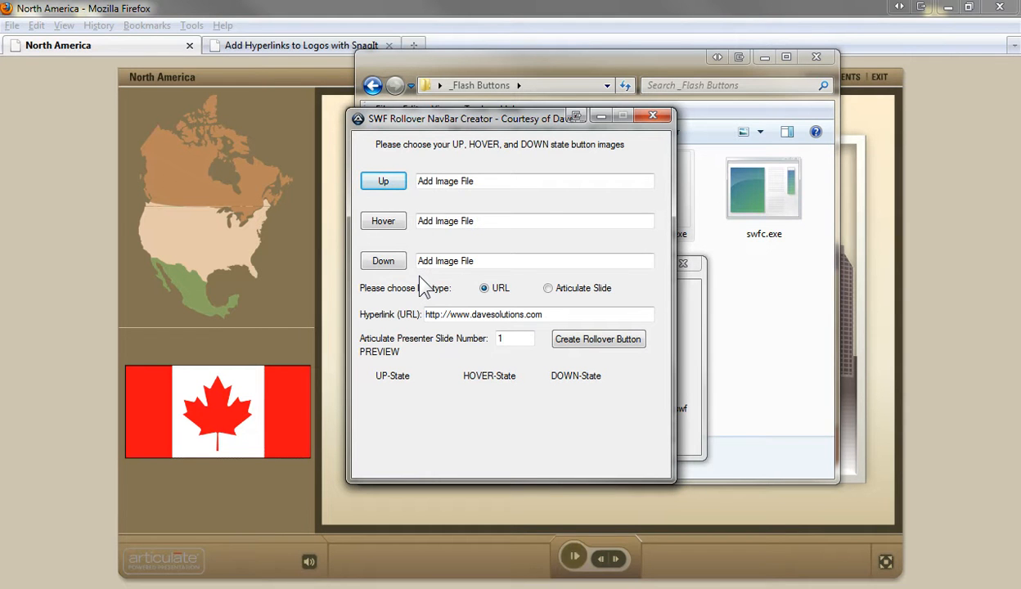
pyautogui.click(389, 185)
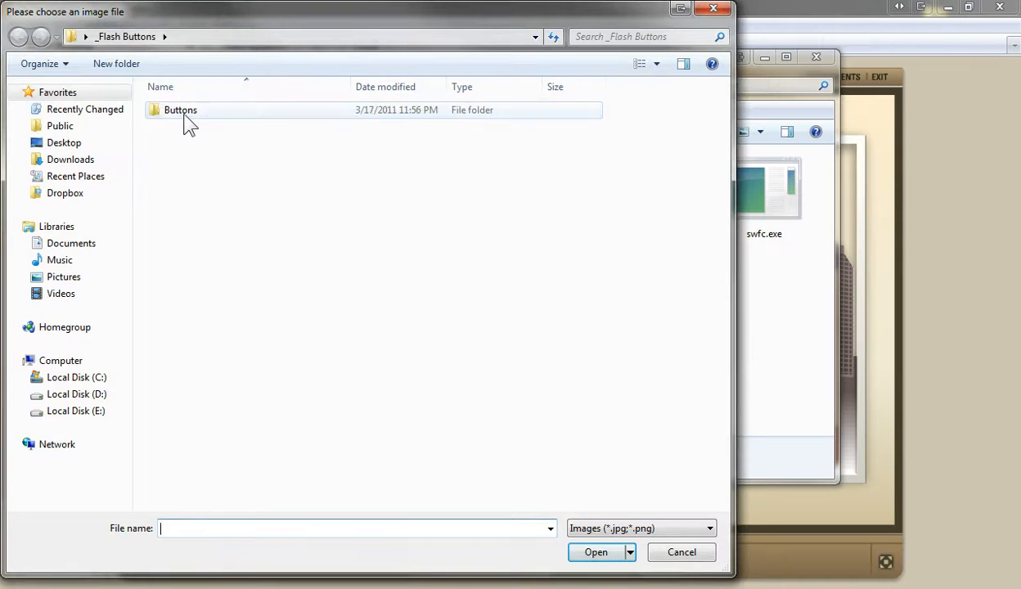
pyautogui.doubleClick(187, 121)
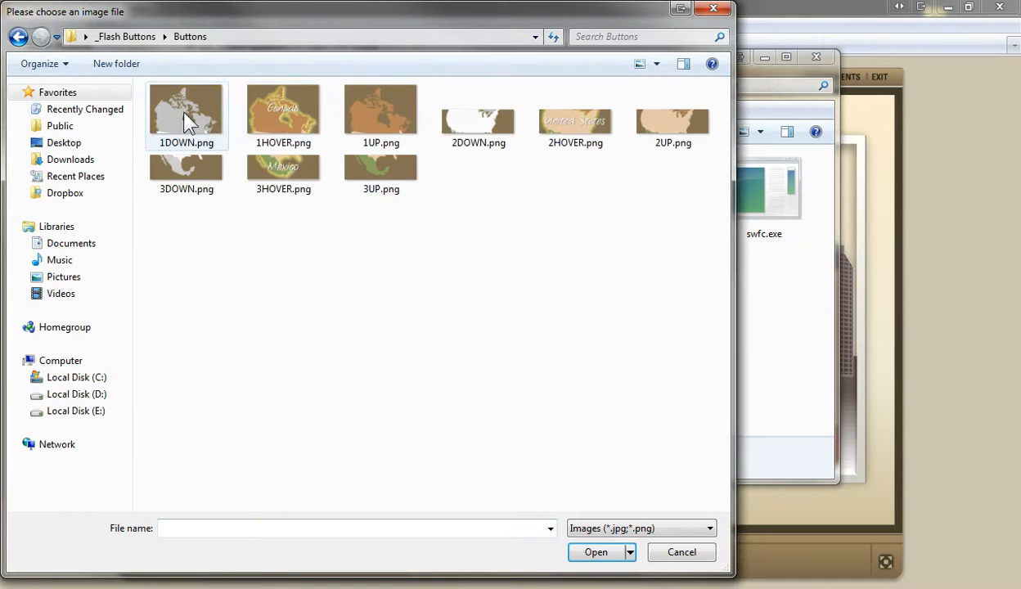
pyautogui.doubleClick(394, 116)
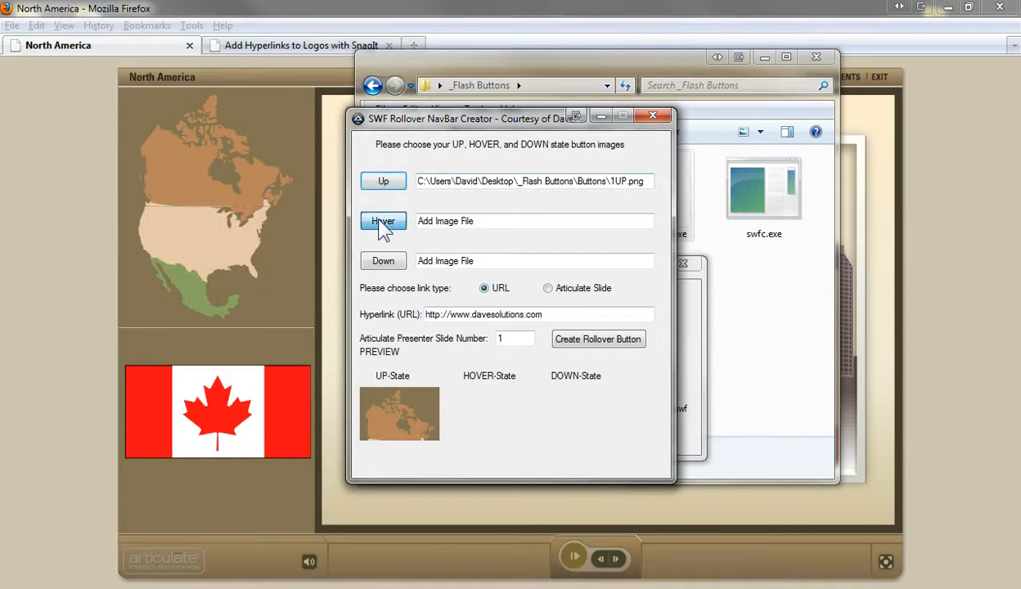
pyautogui.click(381, 224)
pyautogui.doubleClick(283, 127)
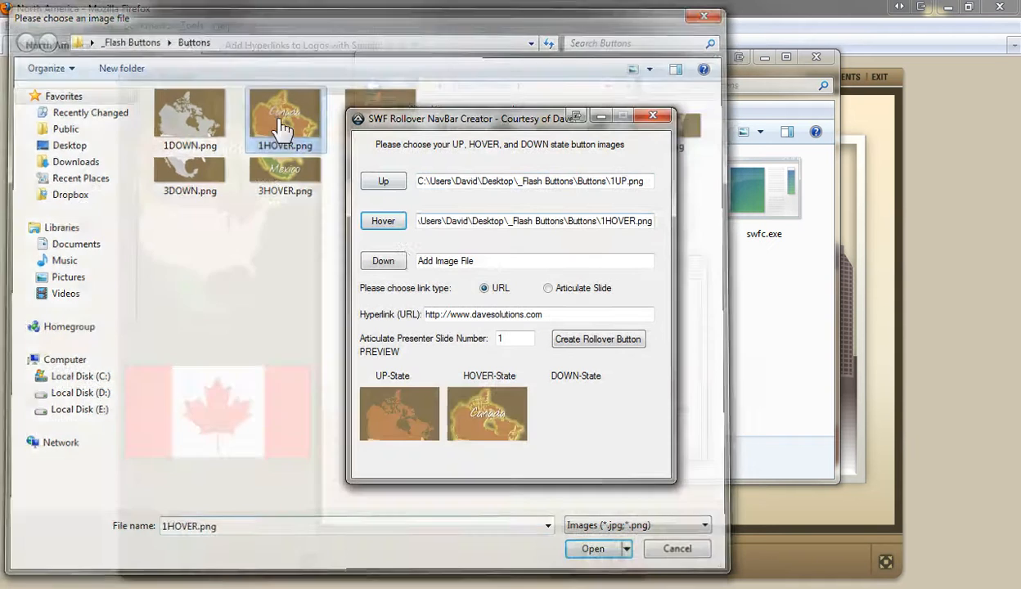
pyautogui.click(383, 324)
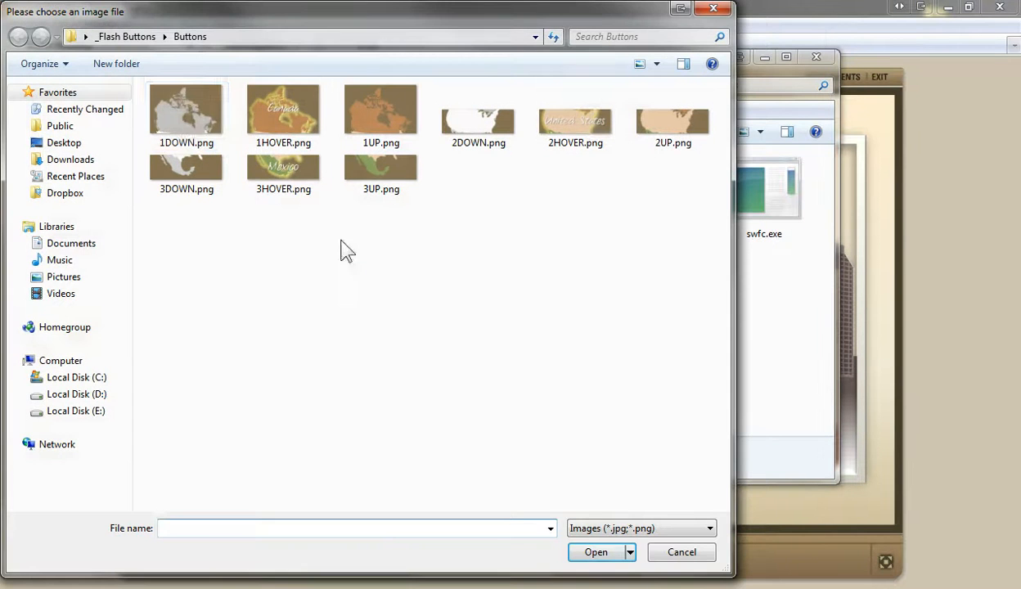
pyautogui.doubleClick(179, 112)
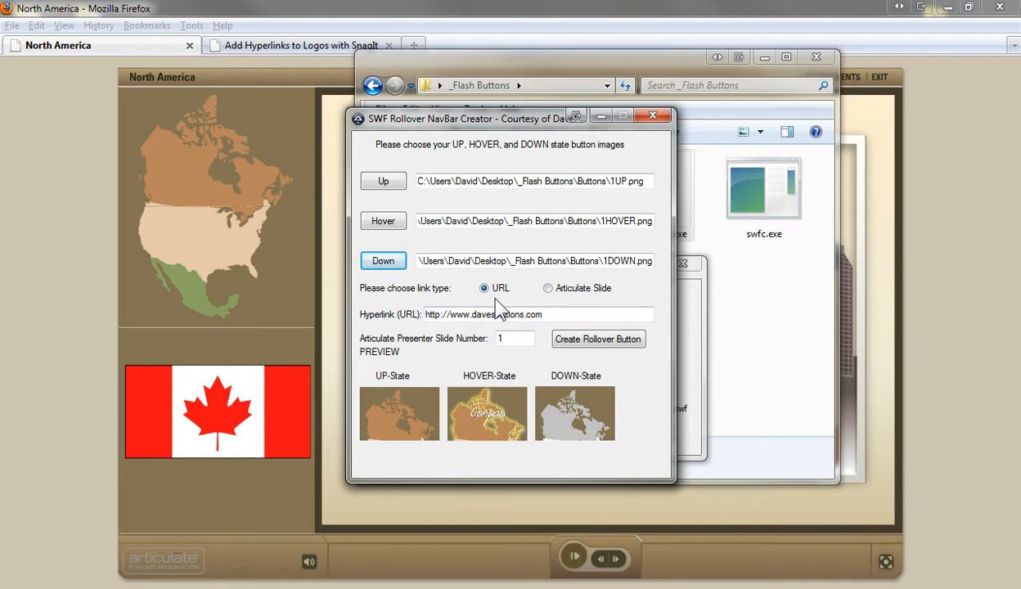
# - Link the Canada button to Articulate slide number 2 and create the rollover button
pyautogui.moveTo(541, 314); pyautogui.dragTo(424, 314)
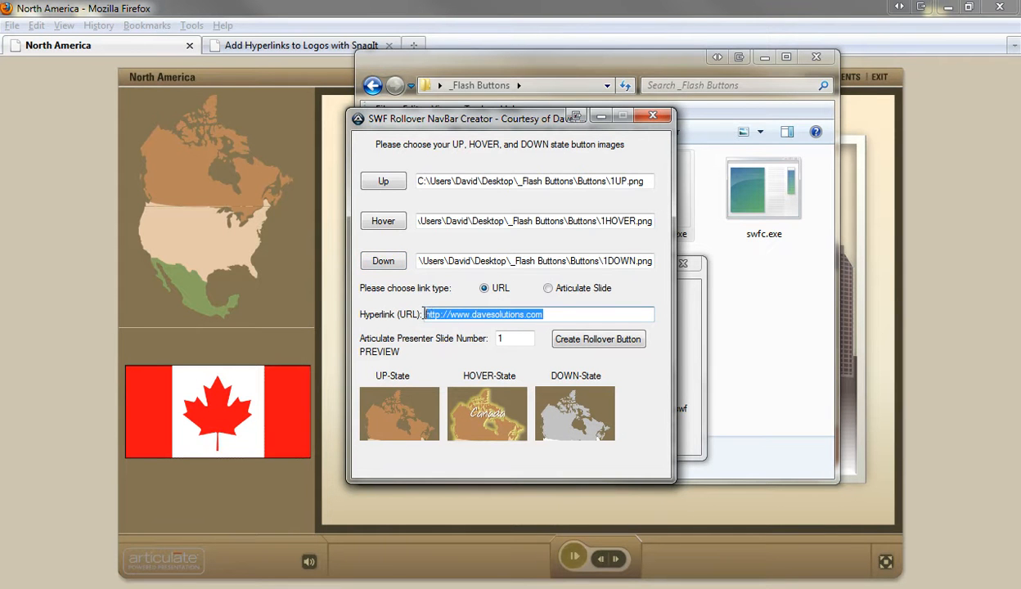
pyautogui.click(548, 290)
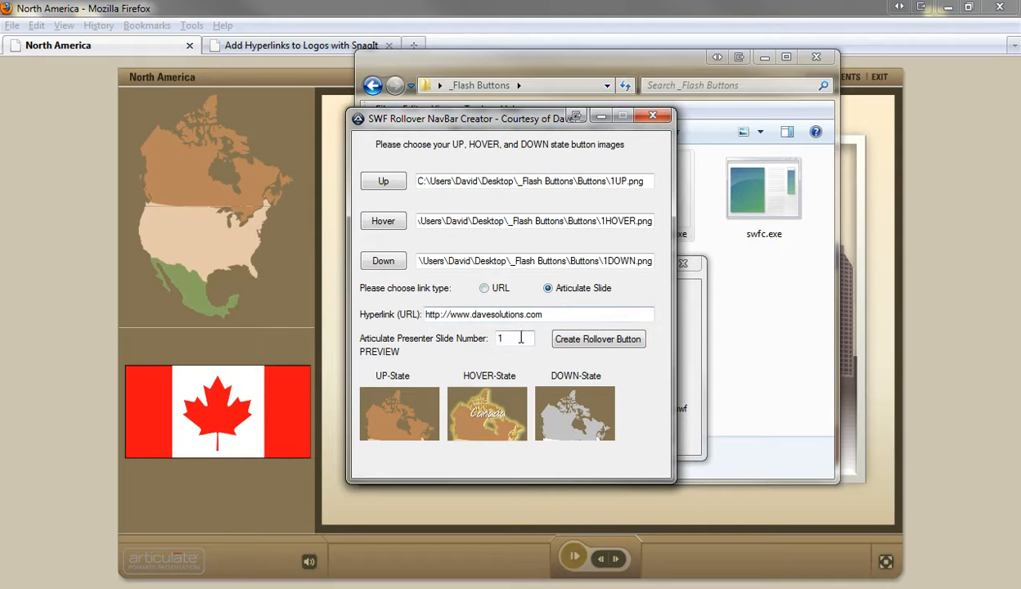
pyautogui.moveTo(519, 338); pyautogui.dragTo(496, 338)
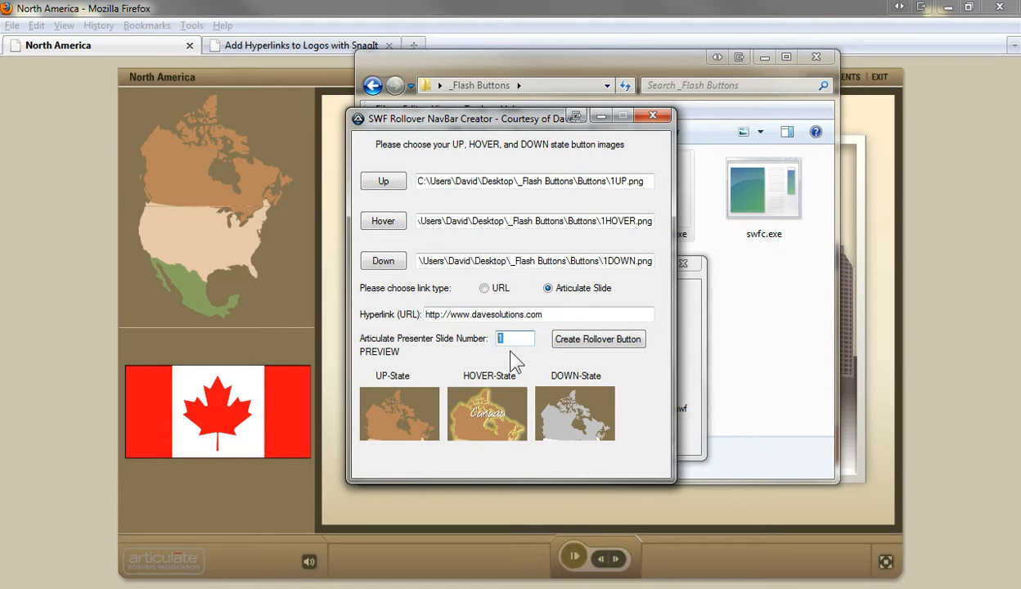
pyautogui.write('2')
pyautogui.click(581, 345)
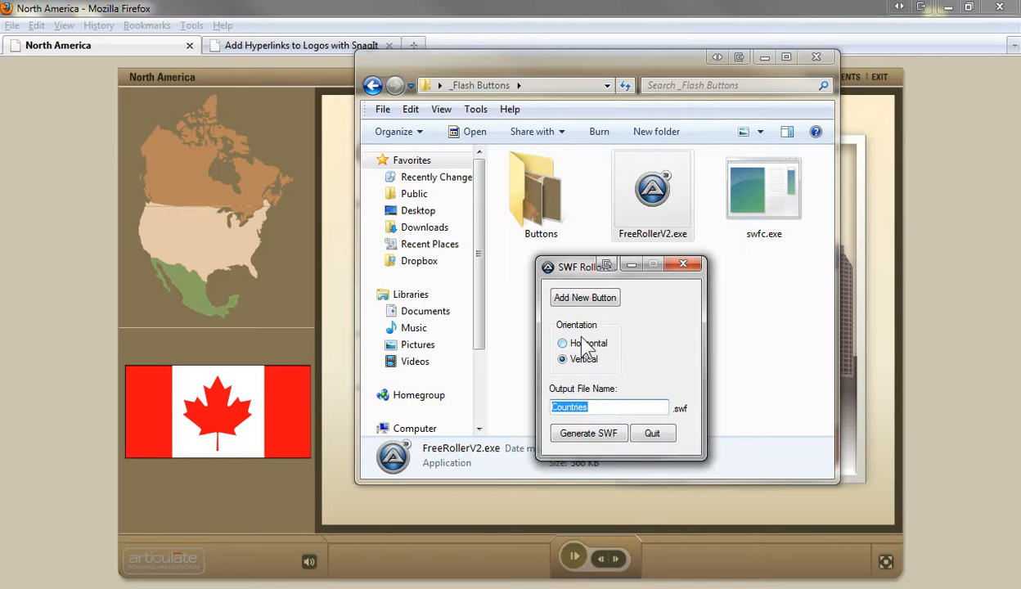
# - Add a second button using 2UP.png, 2HOVER.png and 2DOWN.png for its Up, Hover and Down states
pyautogui.click(577, 300)
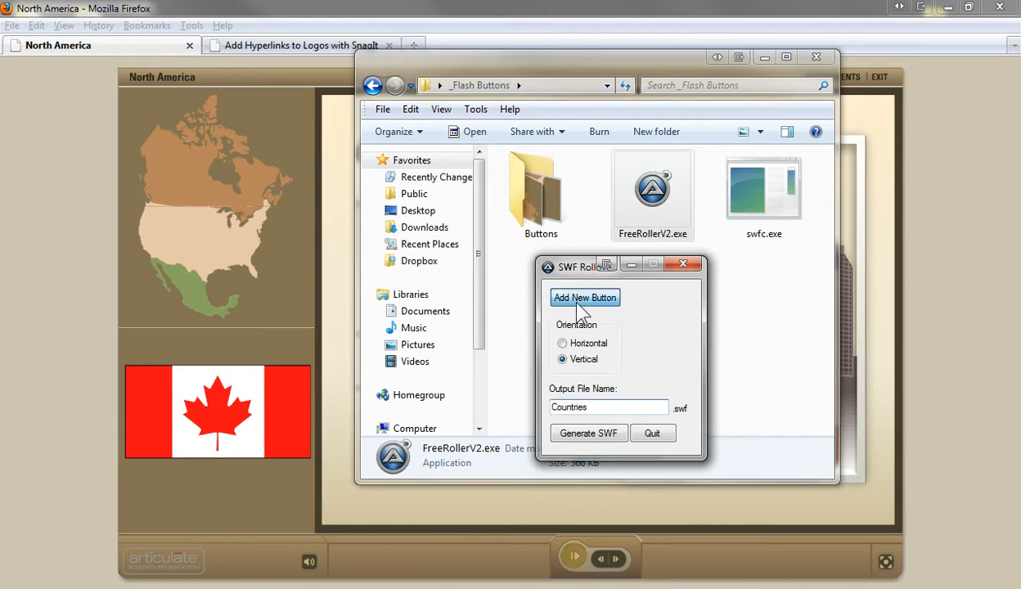
pyautogui.click(392, 186)
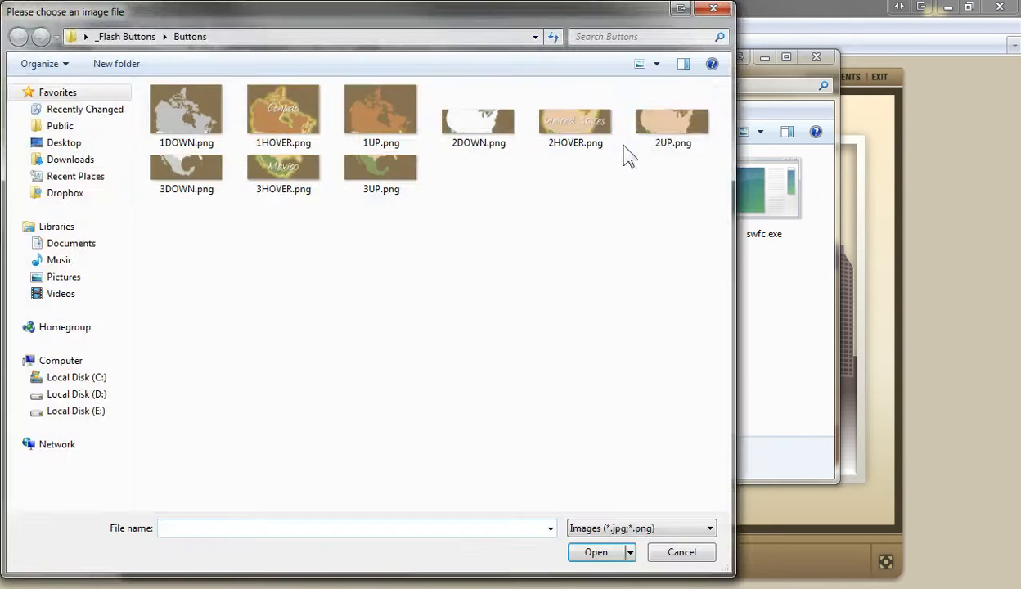
pyautogui.click(667, 131)
pyautogui.doubleClick(667, 131)
pyautogui.click(394, 219)
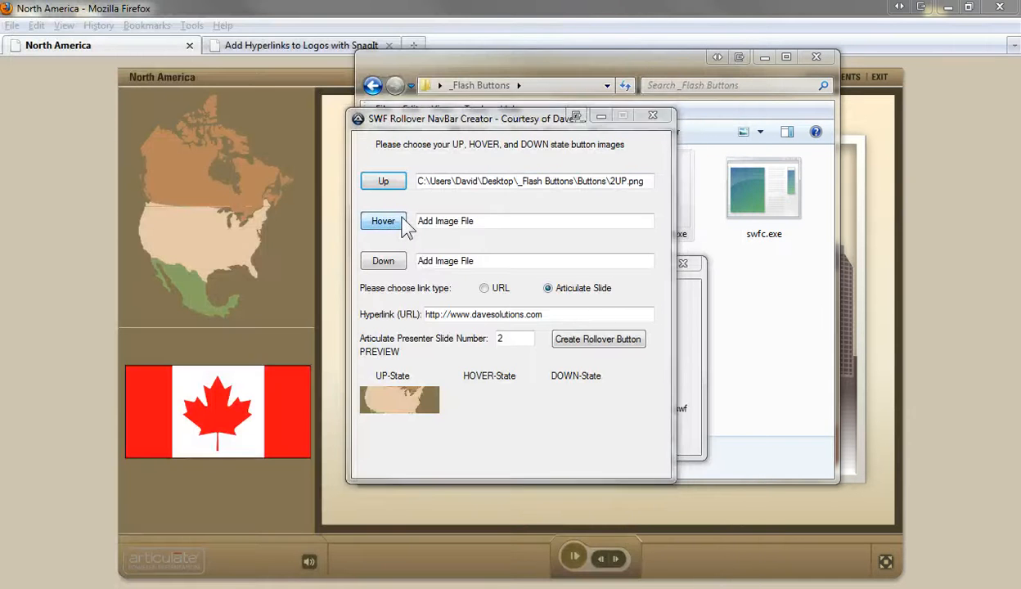
pyautogui.click(584, 131)
pyautogui.doubleClick(584, 131)
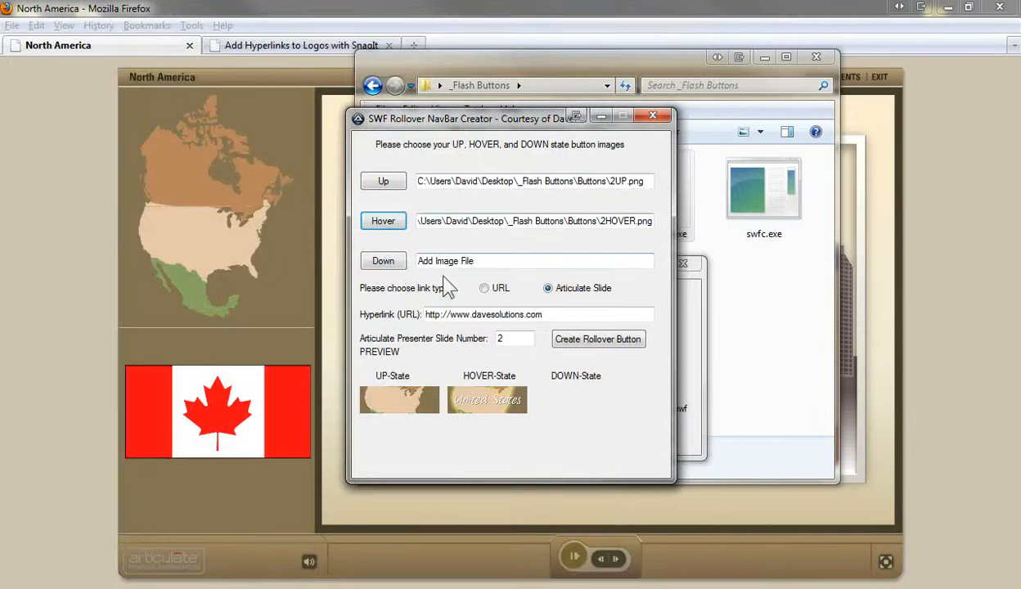
pyautogui.click(393, 266)
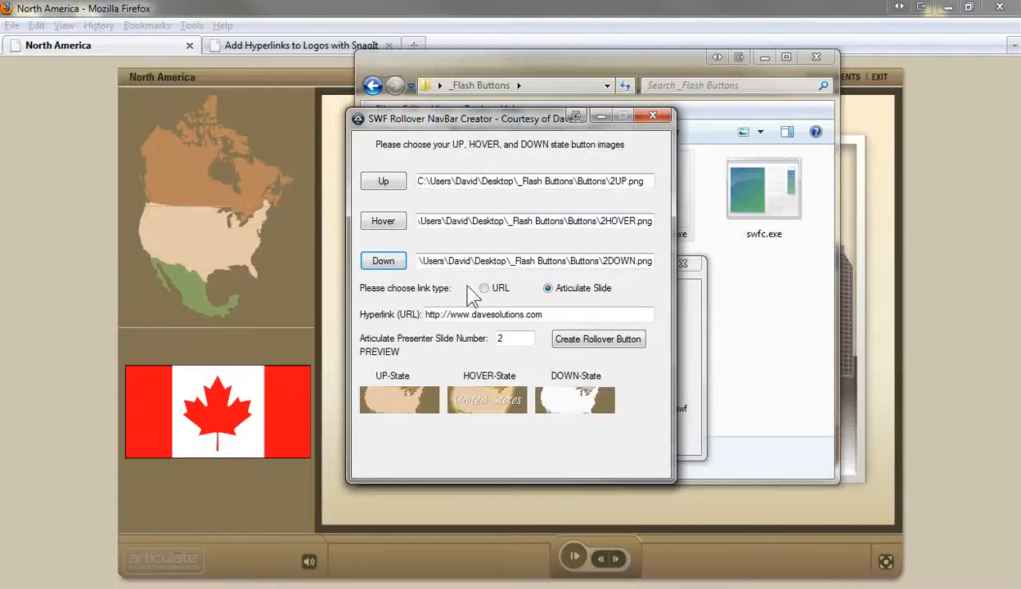
# - Set the United States button's Articulate slide number to 3 and create the rollover button
pyautogui.click(524, 337)
pyautogui.moveTo(524, 337); pyautogui.dragTo(488, 334)
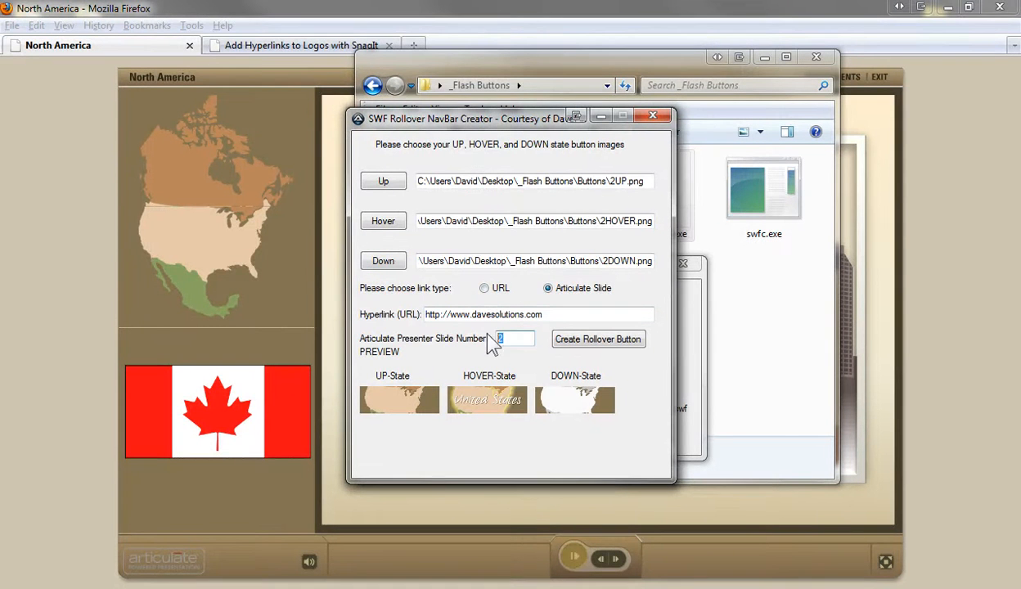
pyautogui.click(598, 339)
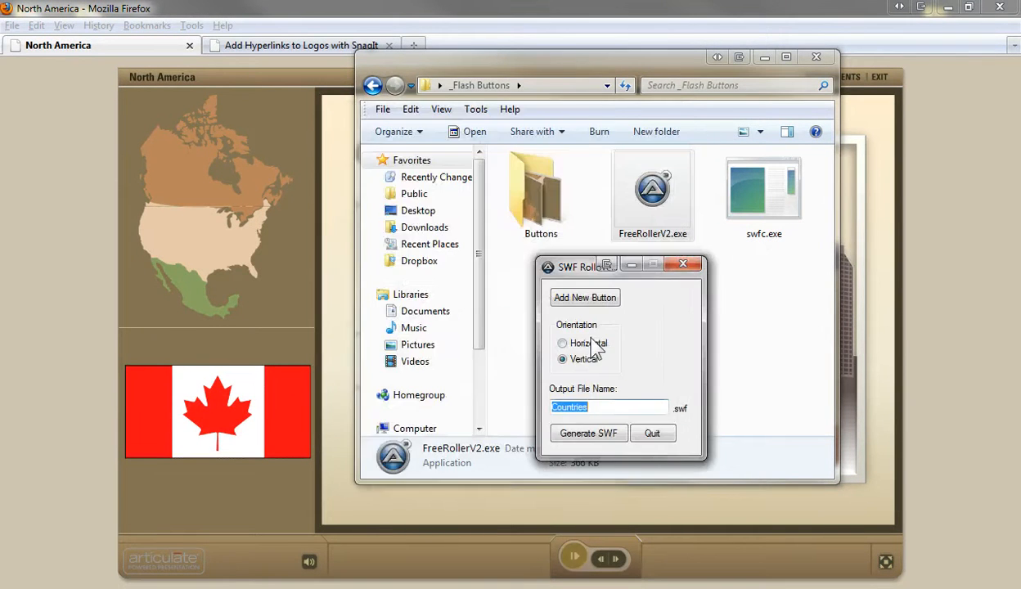
# - Add a third button using 3UP.png, 3HOVER.png and 3DOWN.png for its Up, Hover and Down states
pyautogui.click(586, 297)
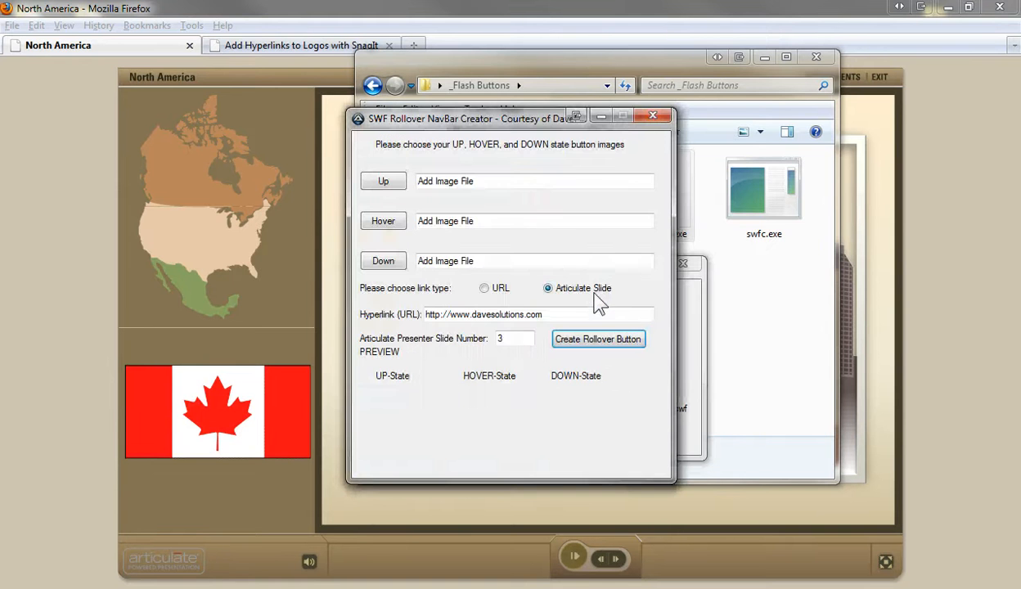
pyautogui.click(383, 181)
pyautogui.doubleClick(365, 173)
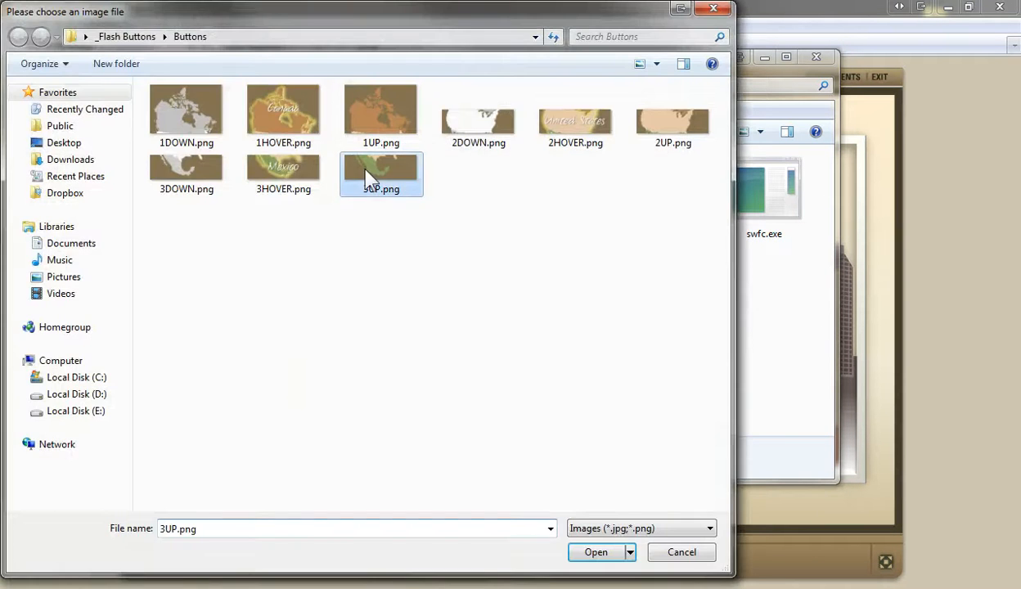
pyautogui.click(386, 225)
pyautogui.doubleClick(278, 180)
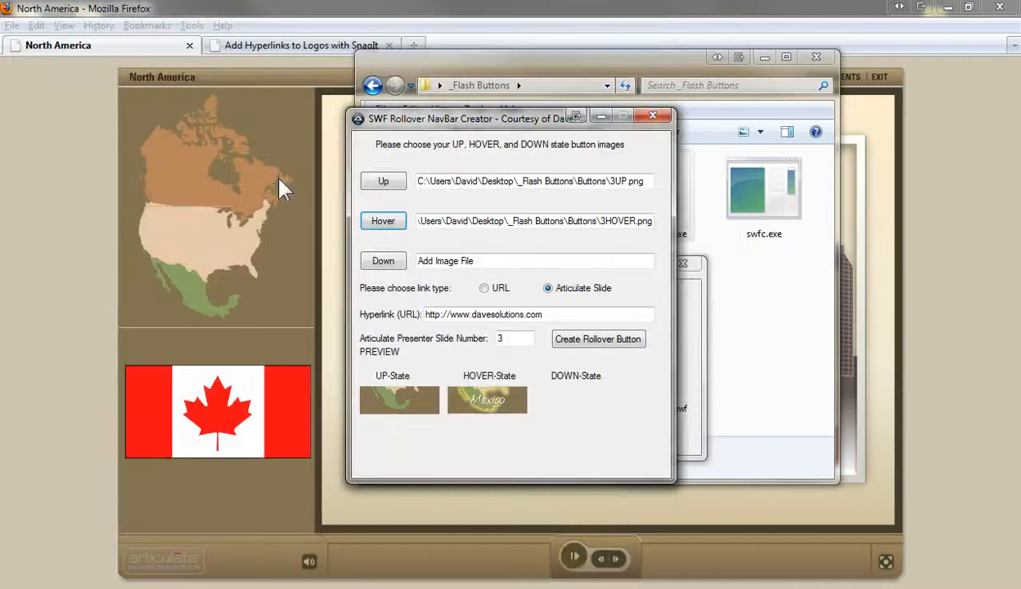
pyautogui.click(379, 263)
pyautogui.doubleClick(152, 162)
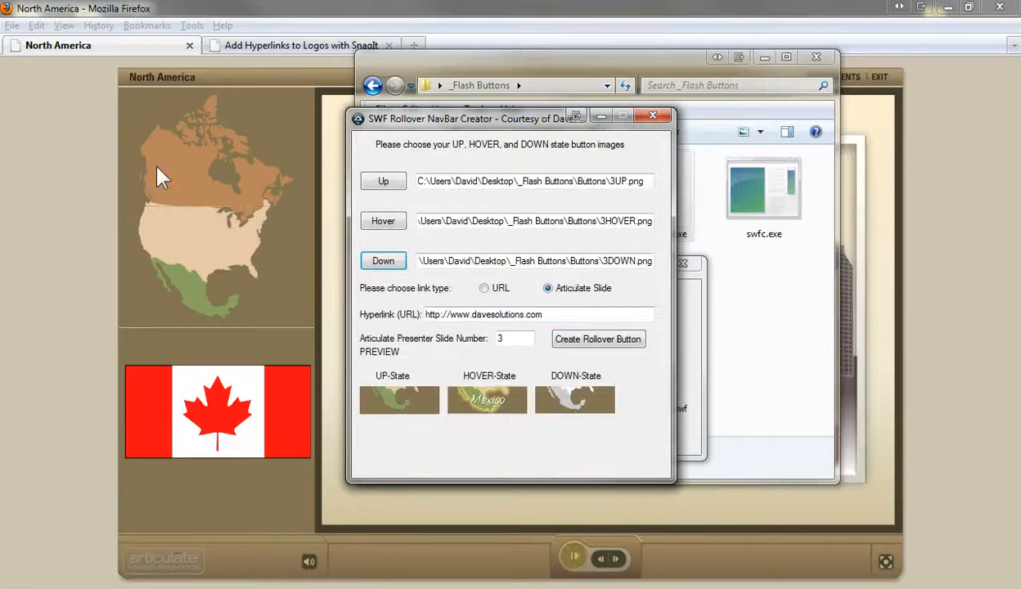
# - Set the Mexico button's Articulate slide number to 4 and create the rollover button
pyautogui.doubleClick(506, 344)
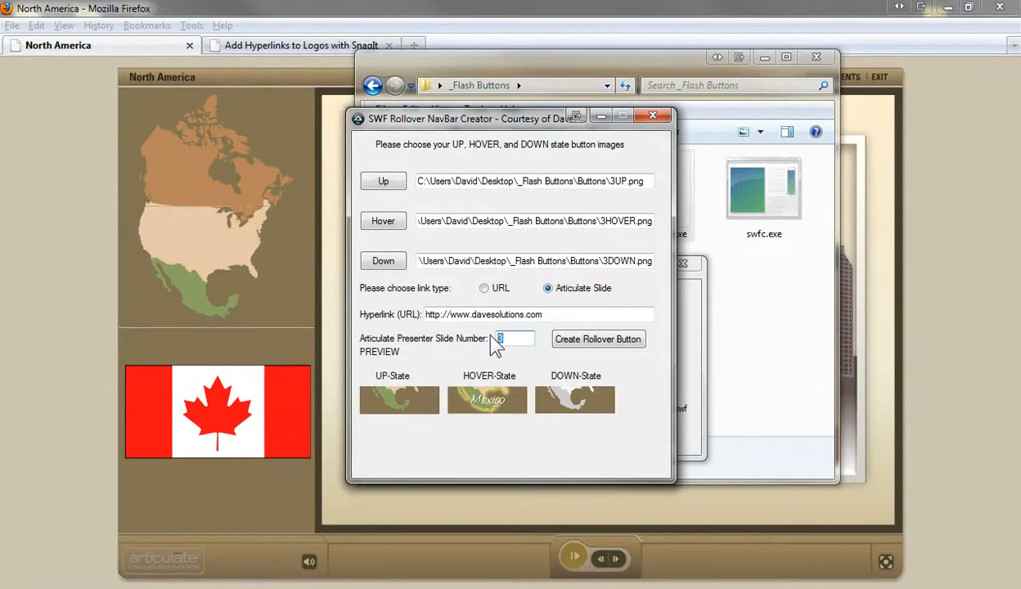
pyautogui.write('4')
pyautogui.click(602, 339)
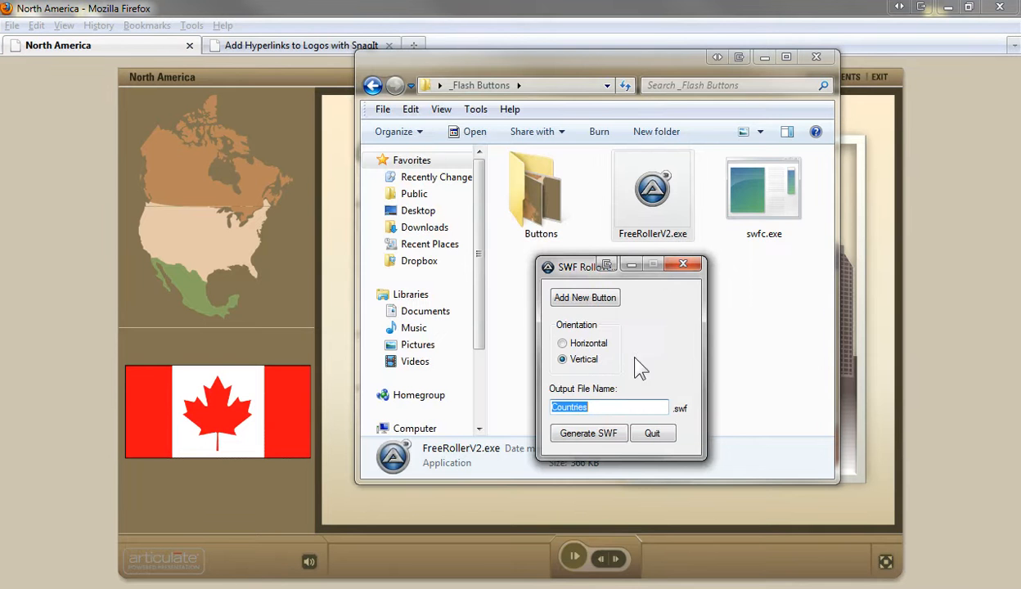
# - Generate the Countries SWF navigation bar, allowing swfc.exe to run
pyautogui.click(603, 444)
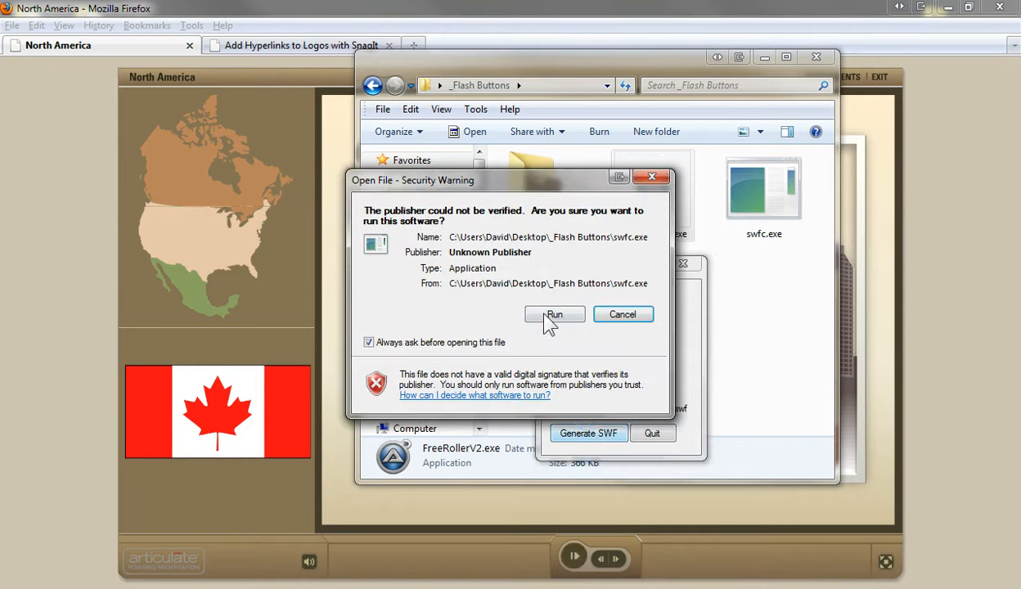
pyautogui.click(597, 313)
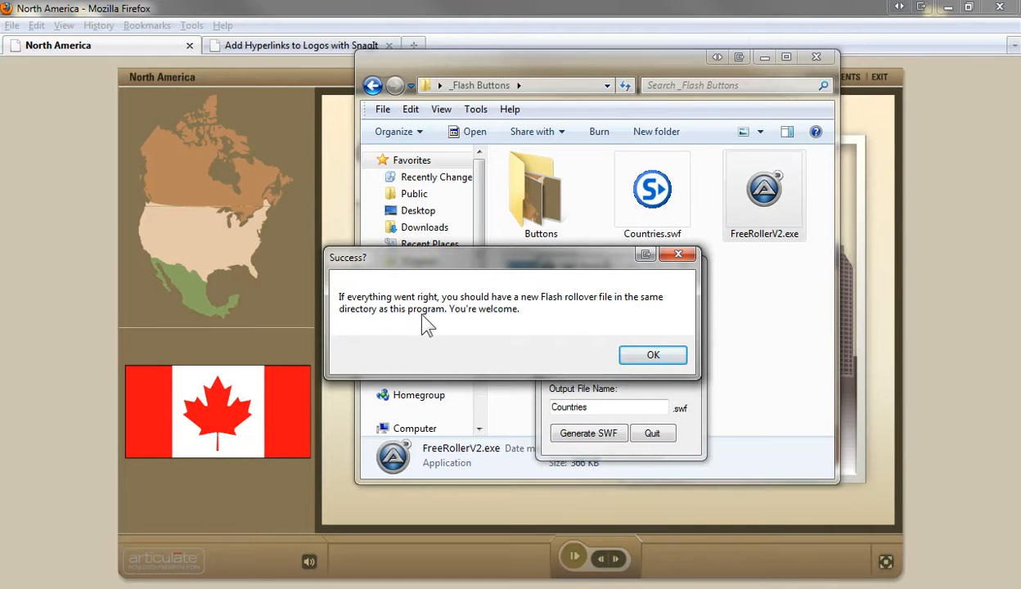
pyautogui.click(651, 358)
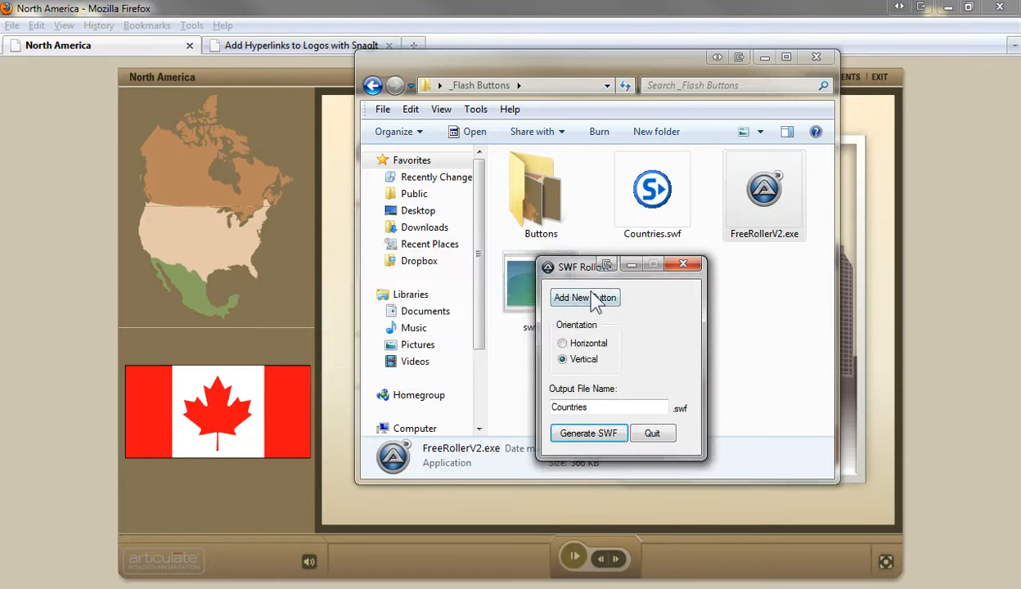
# - Open the generated Countries.swf to preview the map buttons, and return to the North America presentation in Firefox
pyautogui.moveTo(548, 265); pyautogui.dragTo(650, 297)
pyautogui.click(664, 217)
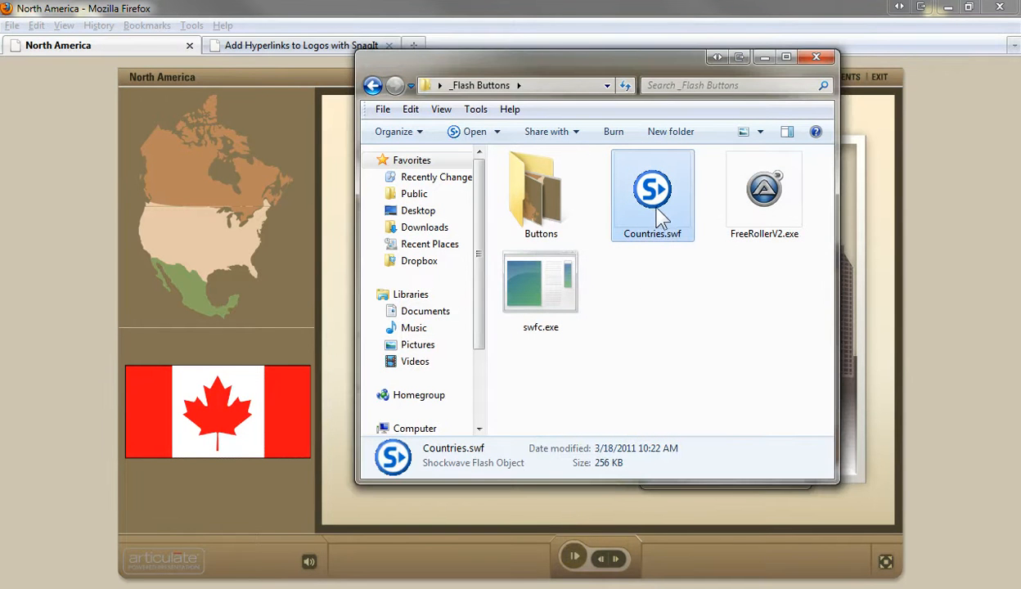
pyautogui.doubleClick(651, 199)
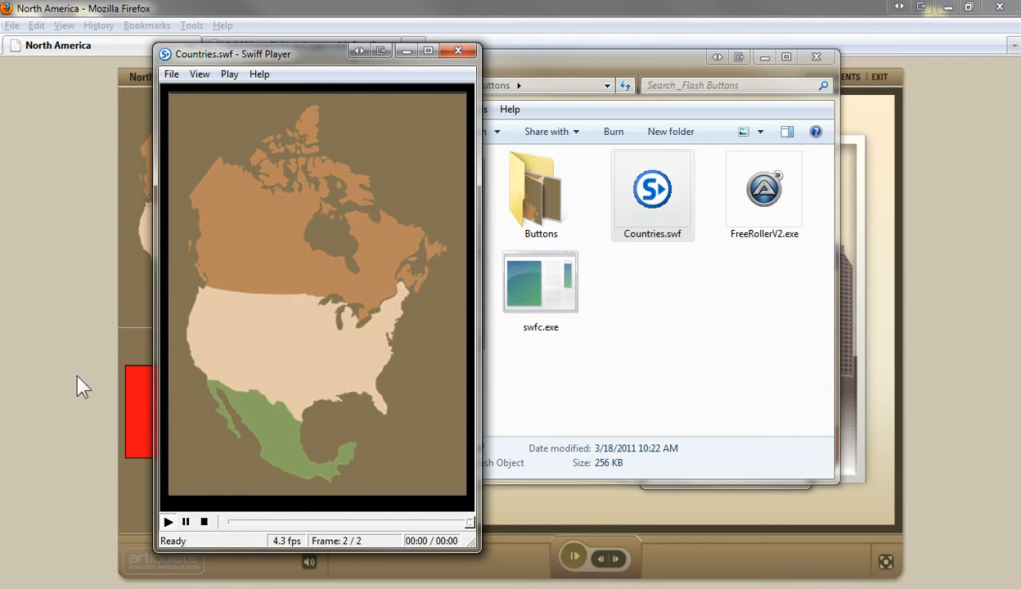
pyautogui.click(48, 340)
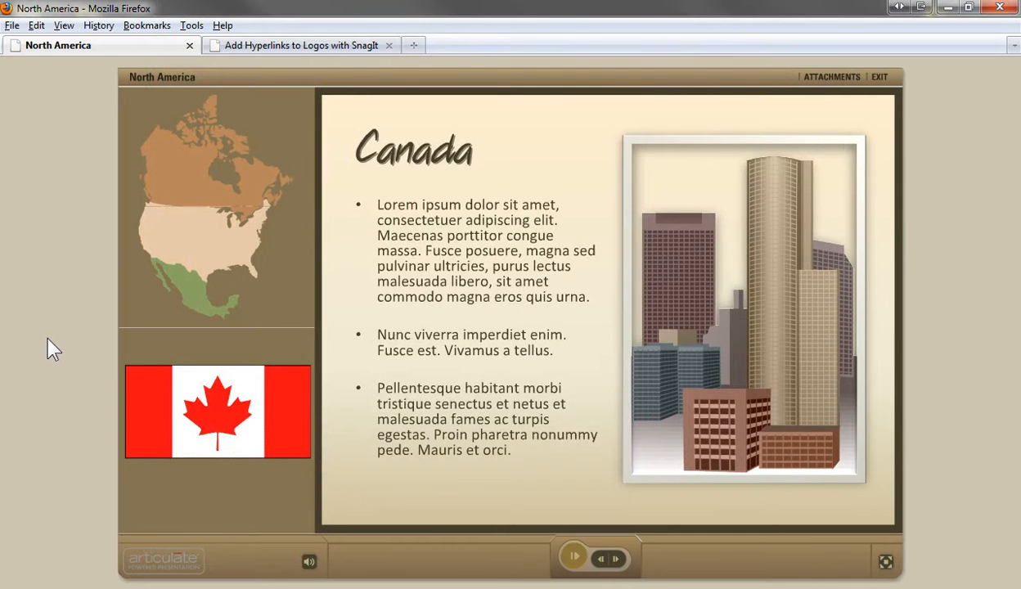